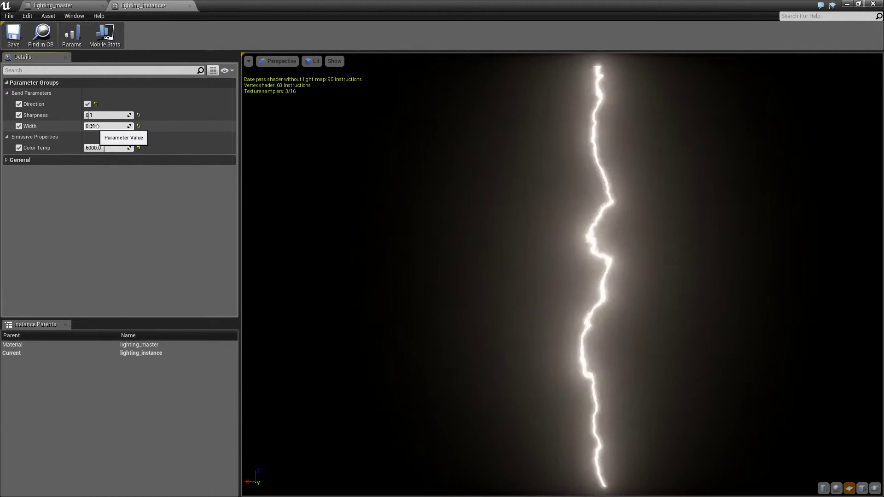
Widen the band Width into a broad glow, narrow it back, and set Sharpness to 1.0.
mouse_move(107, 126)
left_mouse_down()
mouse_move(153, 126)
mouse_move(97, 126)
left_mouse_up()
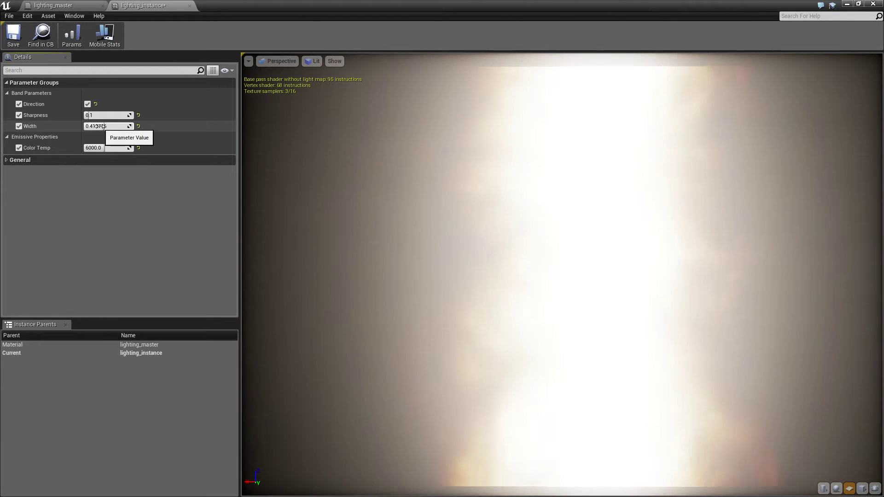
left_click_drag(99, 126, 83, 126)
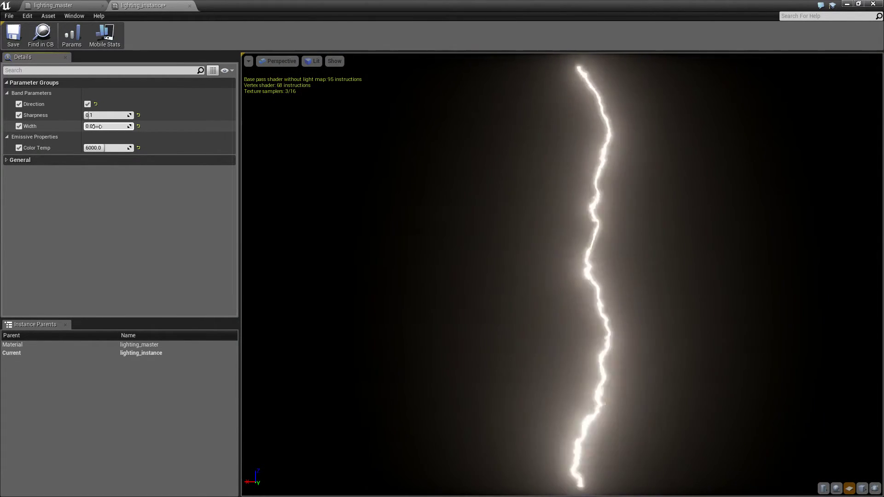
left_click(105, 115)
type("1.0")
key("Return")
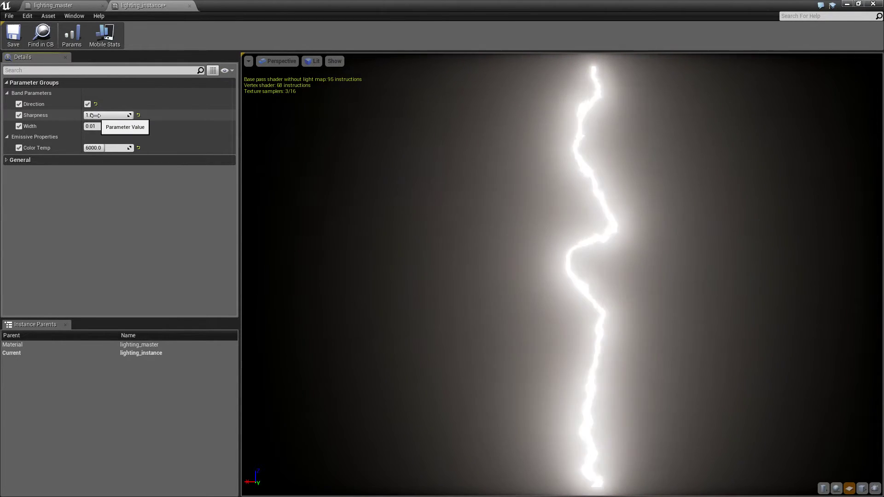
Return Sharpness to 0.1, then try an orange Color Temp before restoring 6000.
left_click_drag(111, 116, 87, 115)
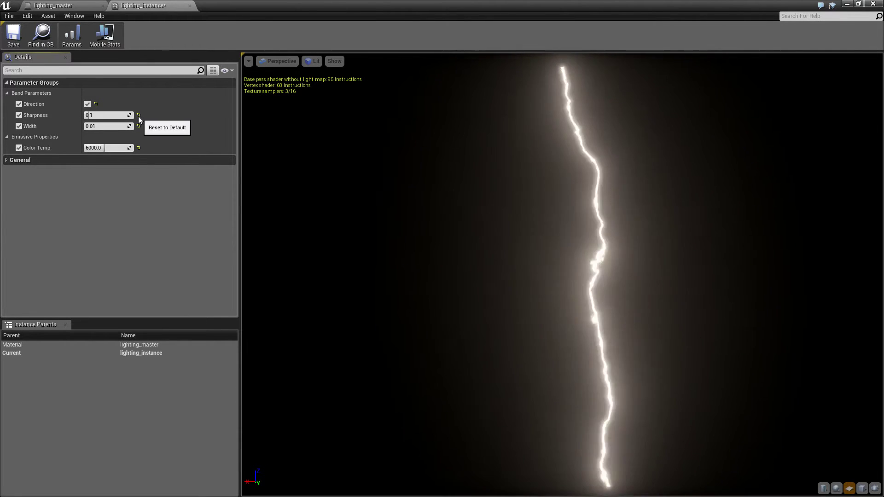
key("BackSpace")
type("1")
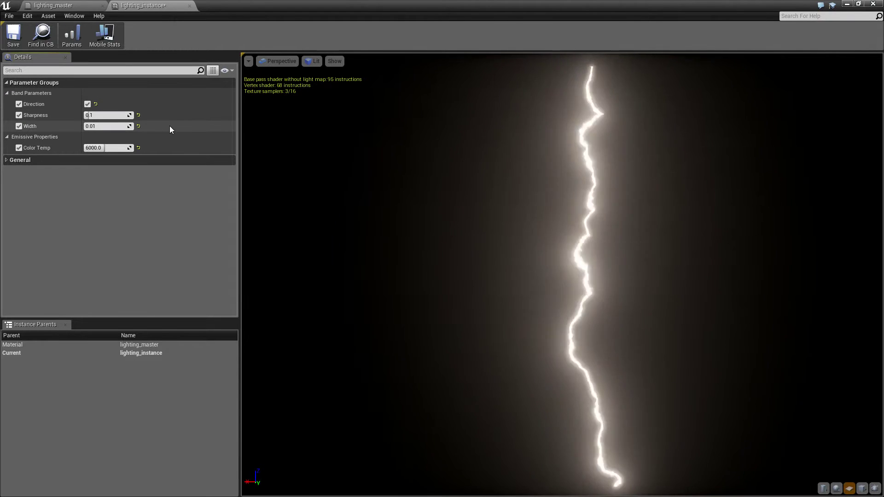
mouse_move(105, 148)
left_mouse_down()
mouse_move(129, 149)
mouse_move(81, 149)
mouse_move(109, 150)
left_mouse_up()
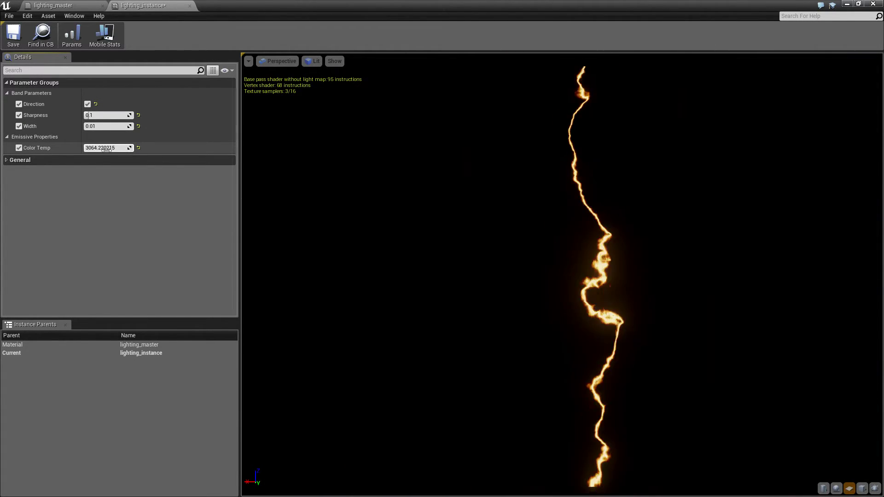
left_click(139, 148)
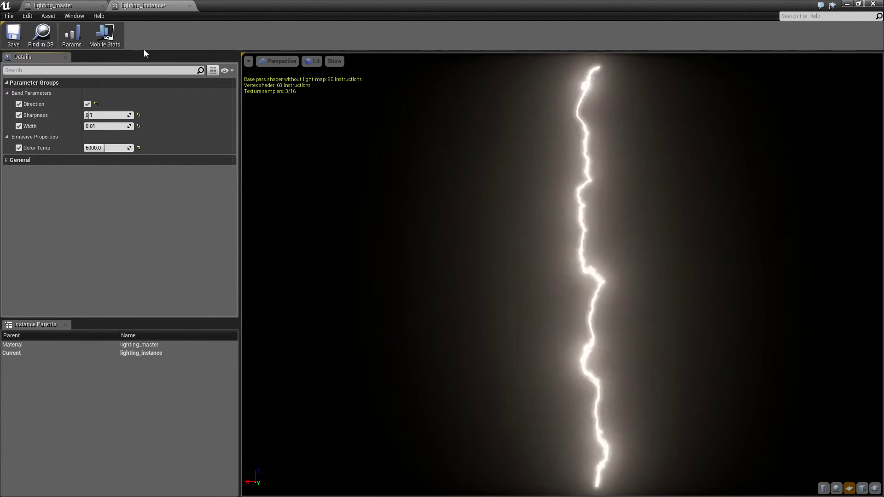
Switch to the lighting_master graph and center the GeneratedBand node in view.
left_click(53, 5)
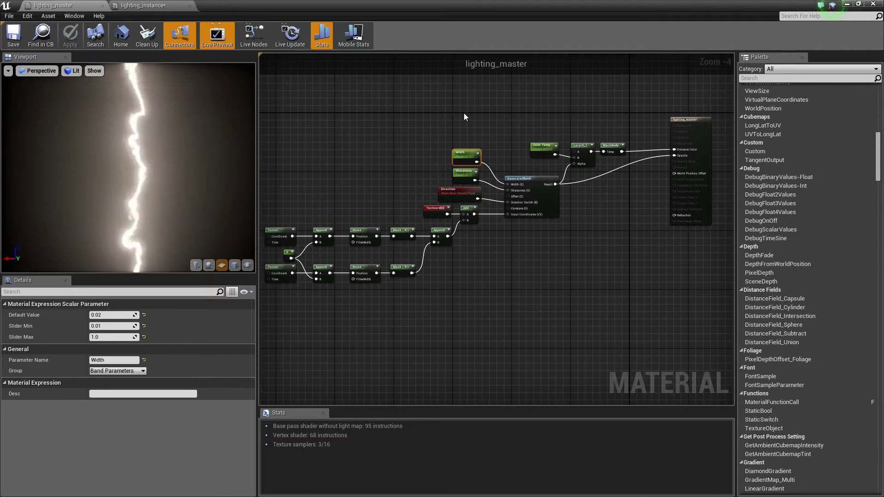
right_click_drag(464, 112, 408, 116)
scroll(452, 133, "up", 4)
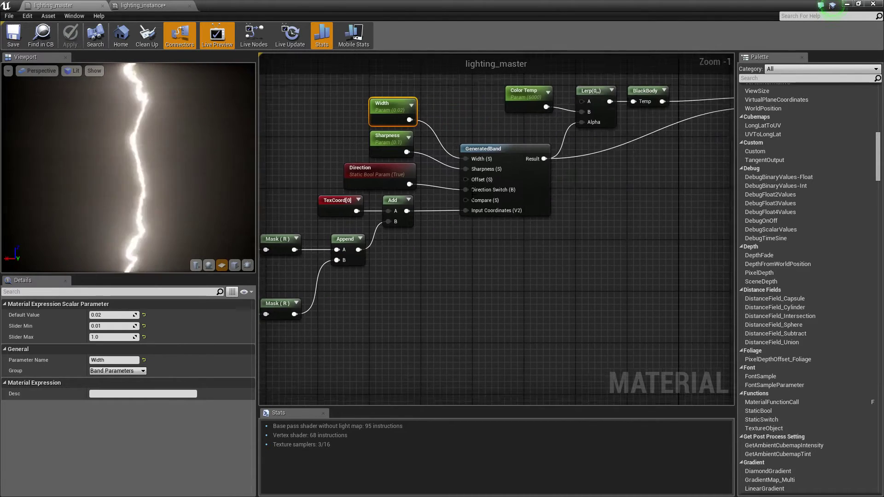
right_click_drag(598, 248, 523, 267)
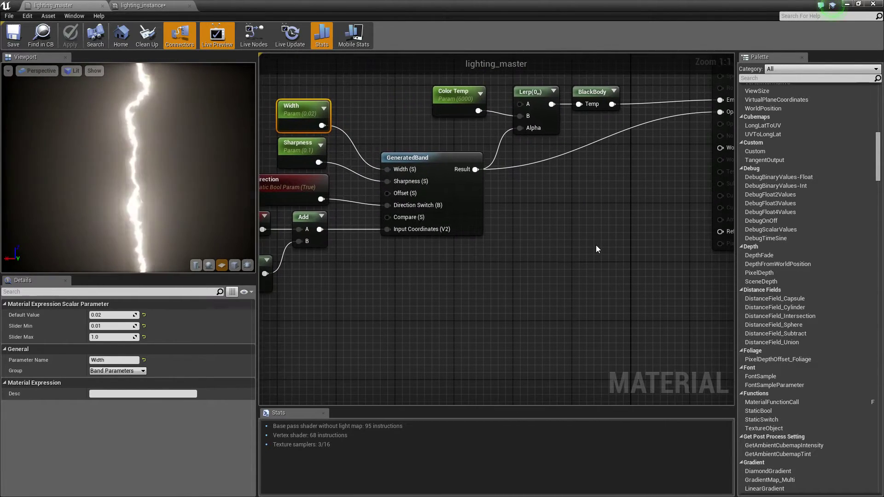
Inspect the GeneratedBand node and Width parameter, bringing TexCoord[0] and Append into view.
left_click(450, 159)
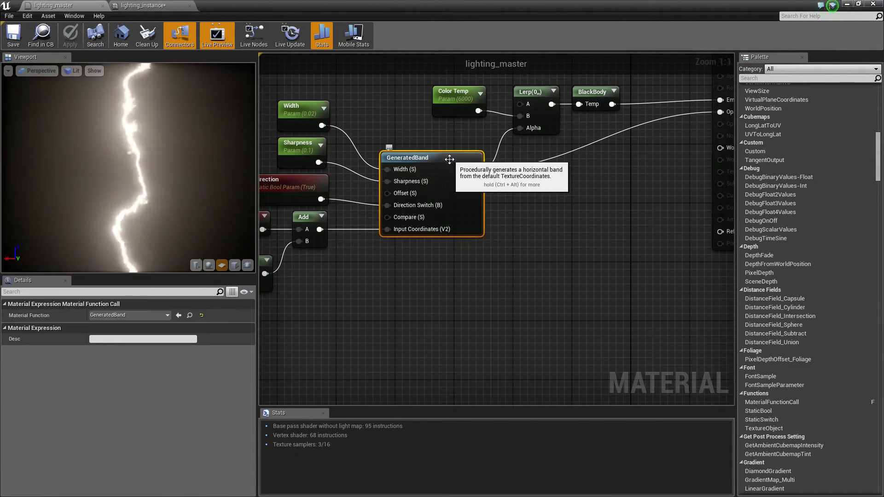
left_click(557, 253)
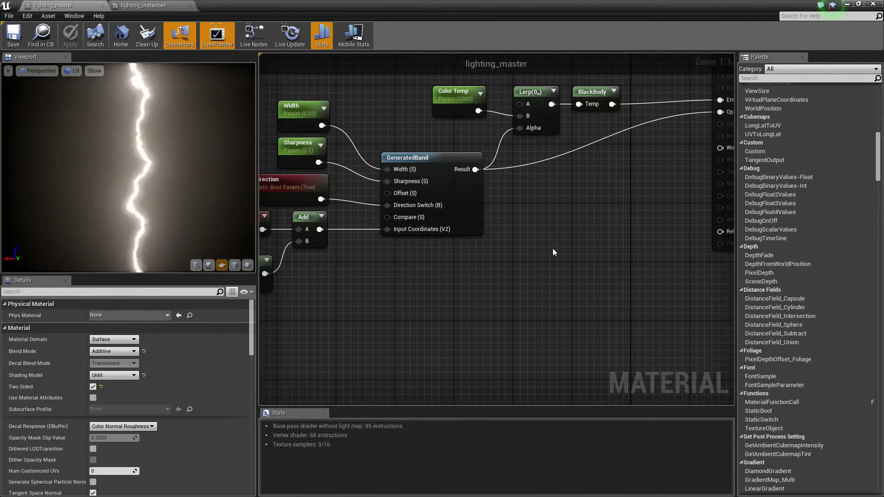
right_click_drag(544, 247, 594, 262)
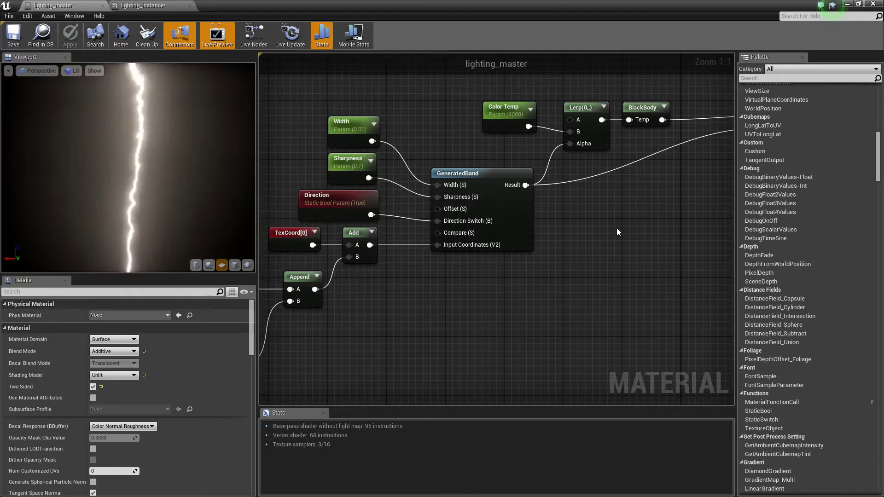
left_click(374, 129)
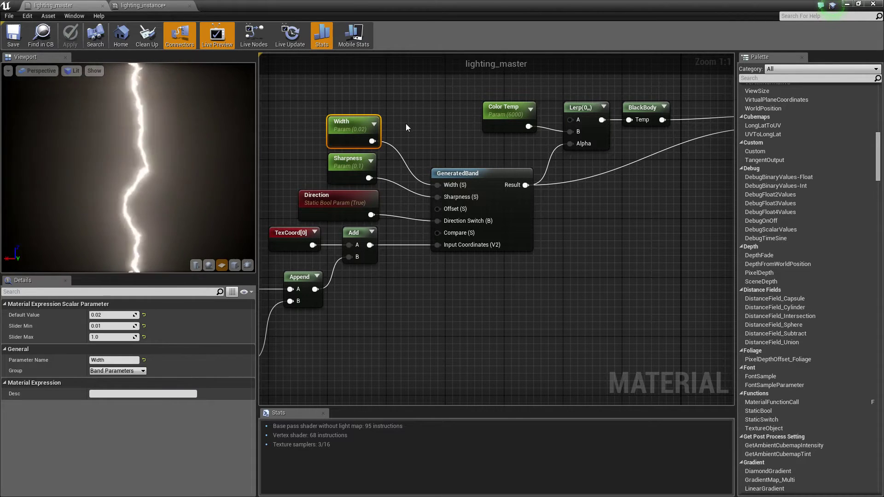
left_click(406, 123)
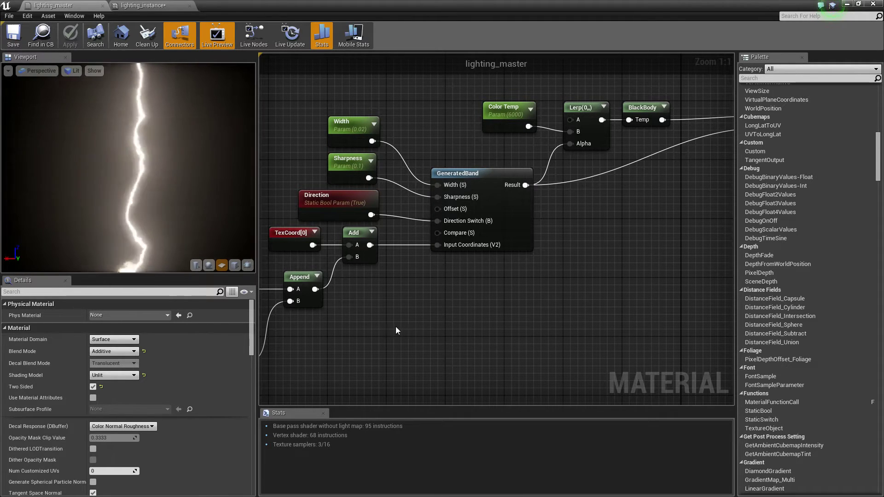
Pan to the Mask, Panner and 0 constant nodes, inspecting the upper Panner, Append and constant.
right_click_drag(396, 330, 646, 245)
right_click_drag(367, 337, 414, 333)
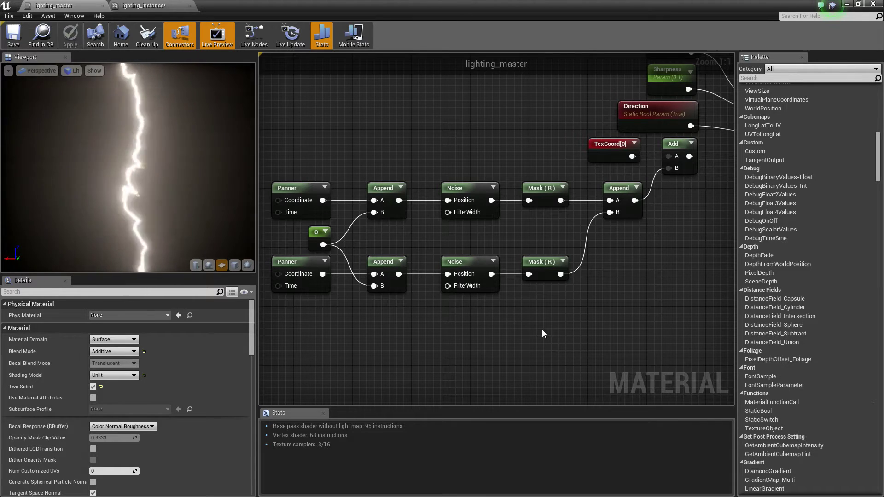
left_click(306, 185)
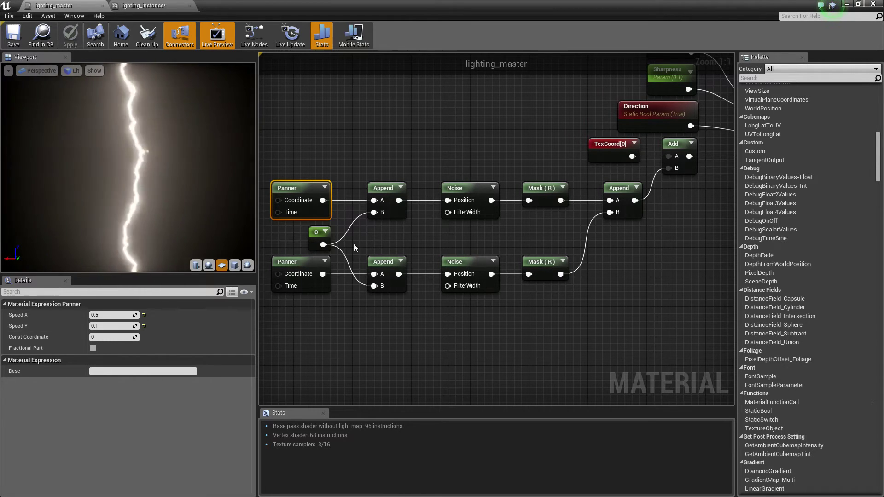
left_click(382, 190)
left_click(316, 233)
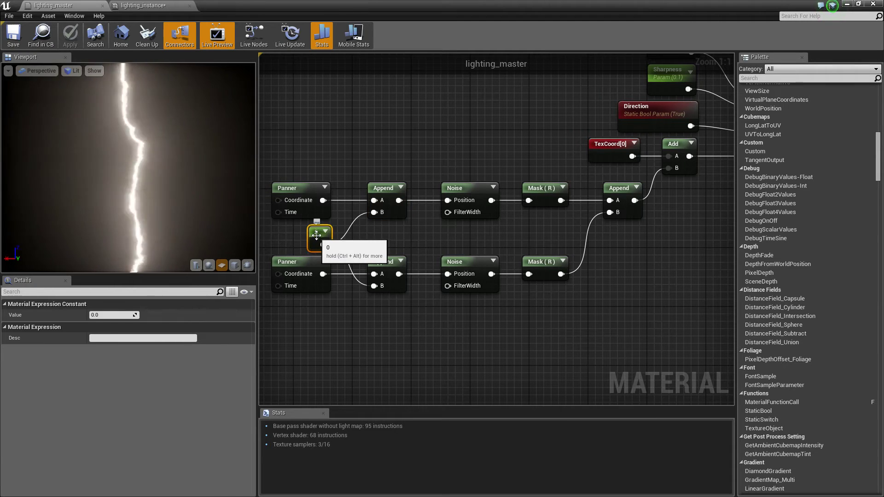
left_click(385, 189)
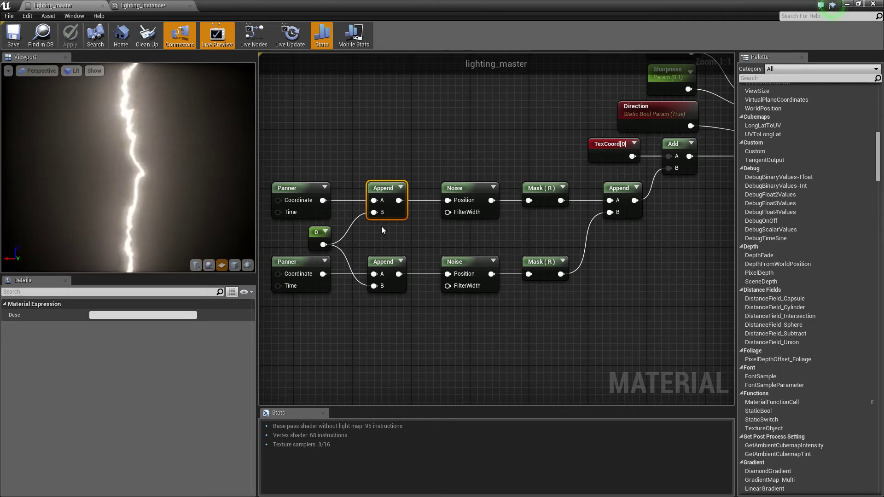
Select the upper Noise node (FastGradient, Scale 2.0, 6 levels) and enable Turbulence.
left_click(472, 190)
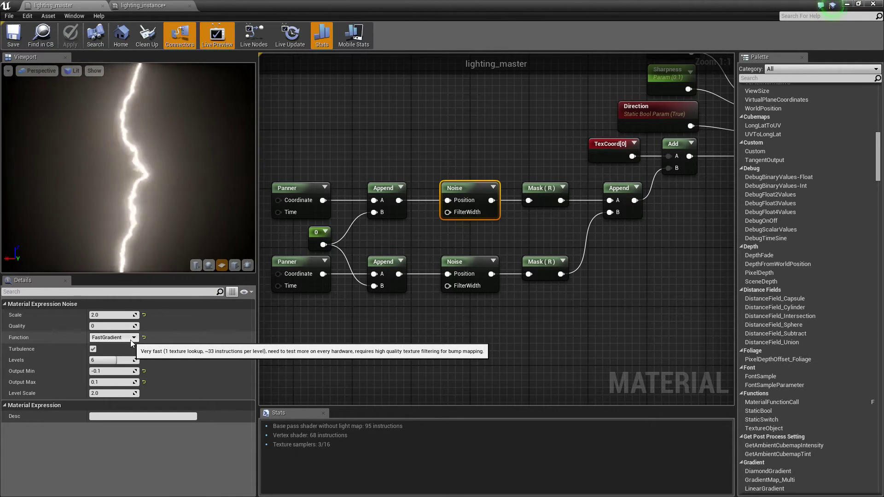
left_click(93, 350)
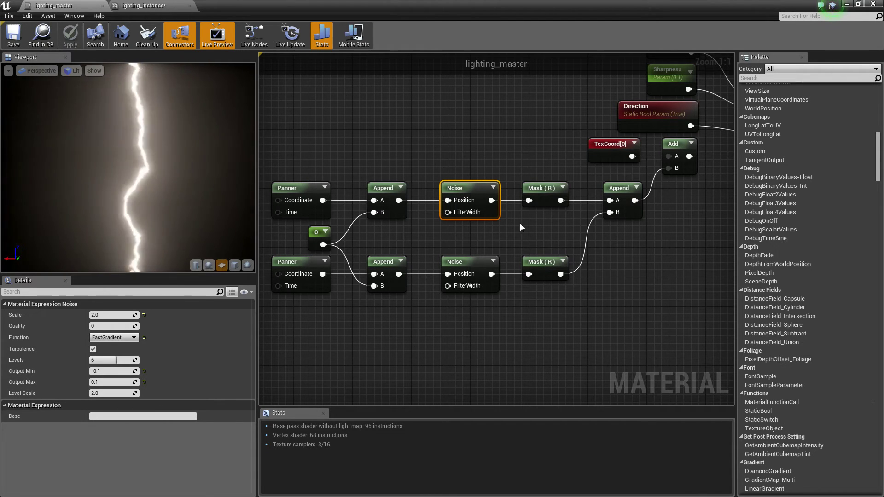
Inspect the upper Mask, then the lower Panner, Append and Noise (Scale 4.0, 5 levels).
left_click(543, 192)
right_click_drag(543, 193, 500, 201)
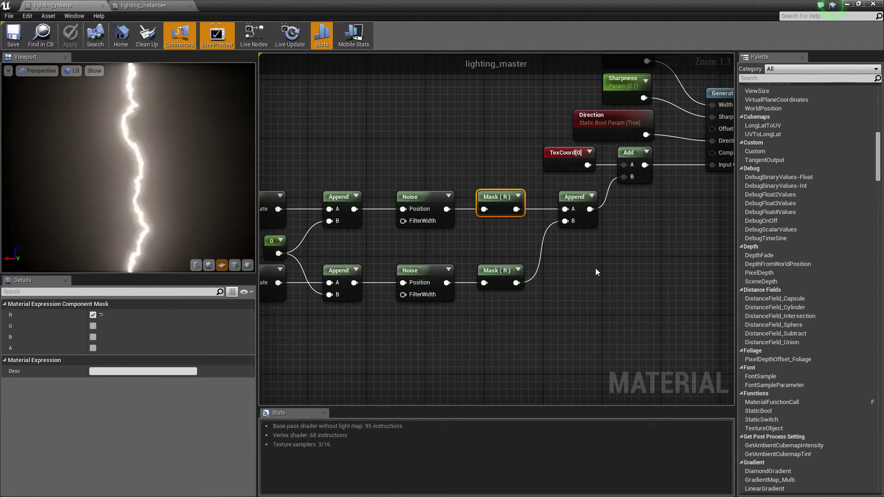
right_click_drag(509, 282, 447, 313)
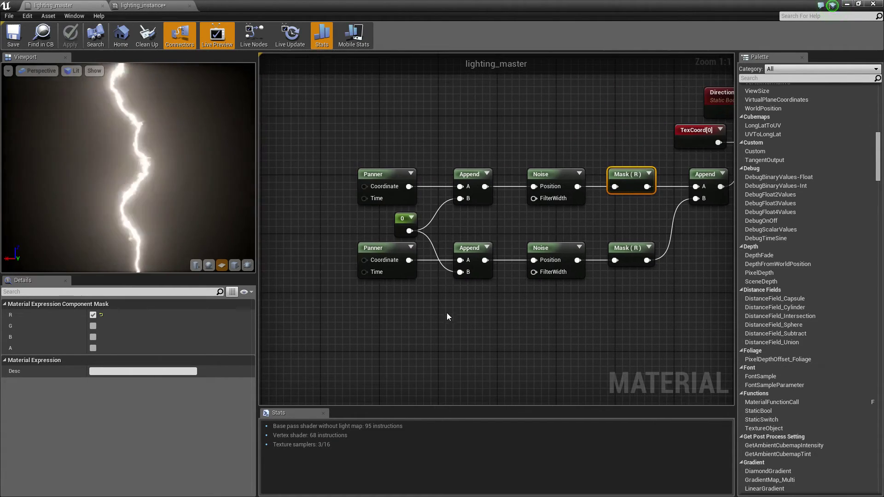
left_click(387, 251)
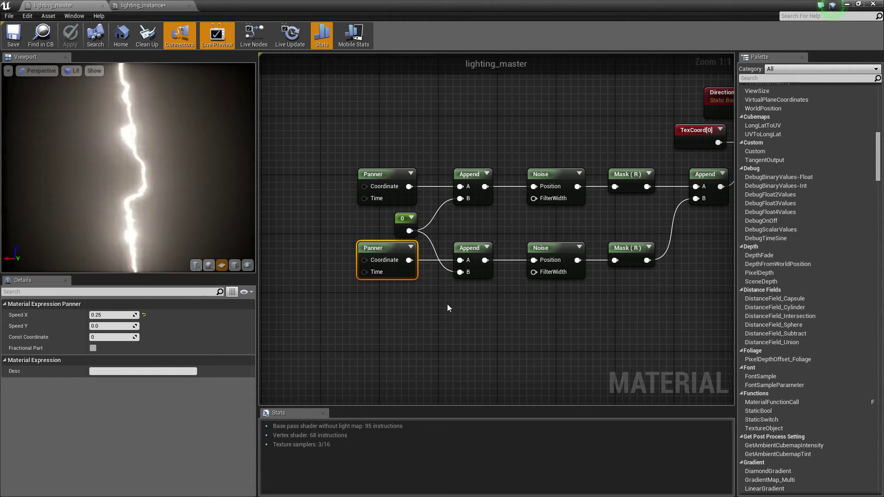
left_click(466, 252)
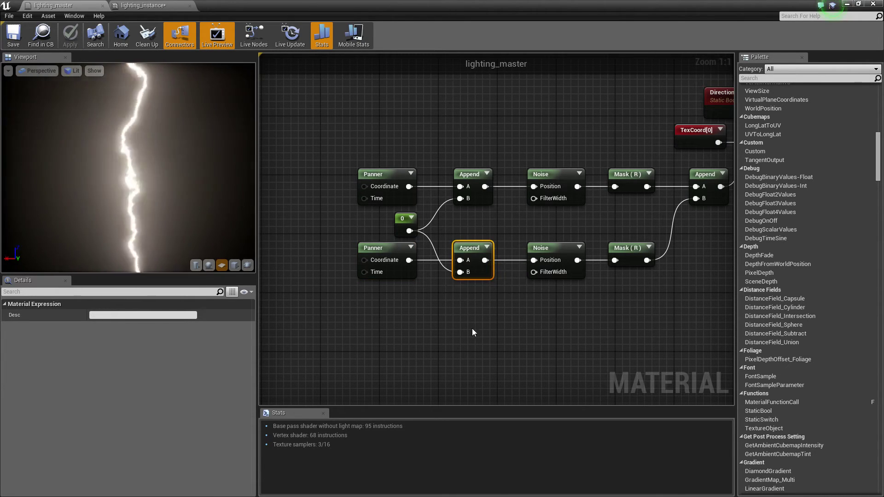
left_click(550, 252)
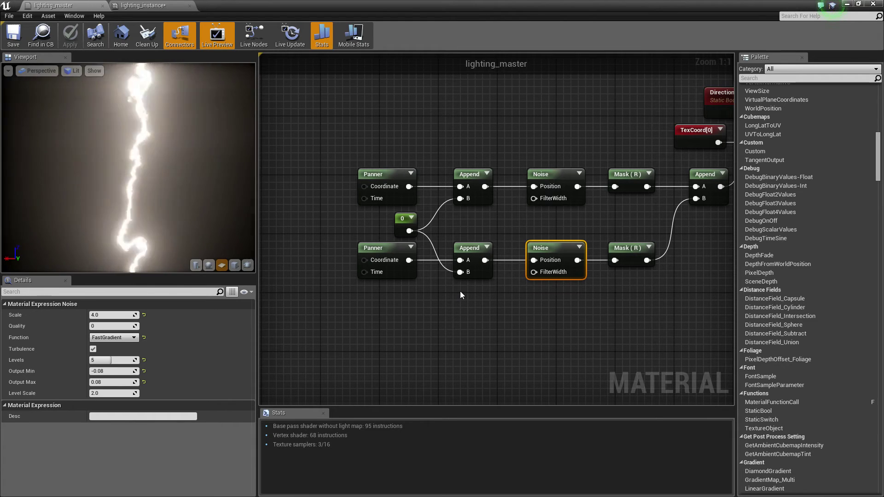
left_click(537, 174)
left_click(538, 244)
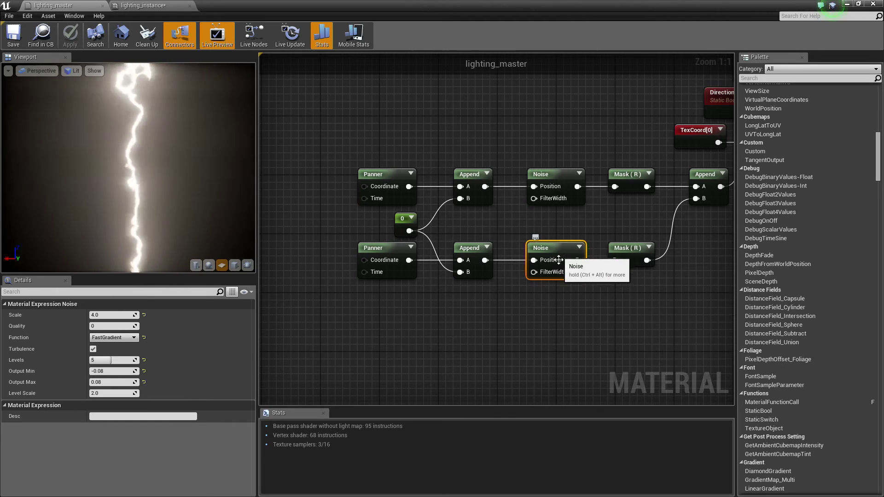
right_click_drag(631, 311, 540, 306)
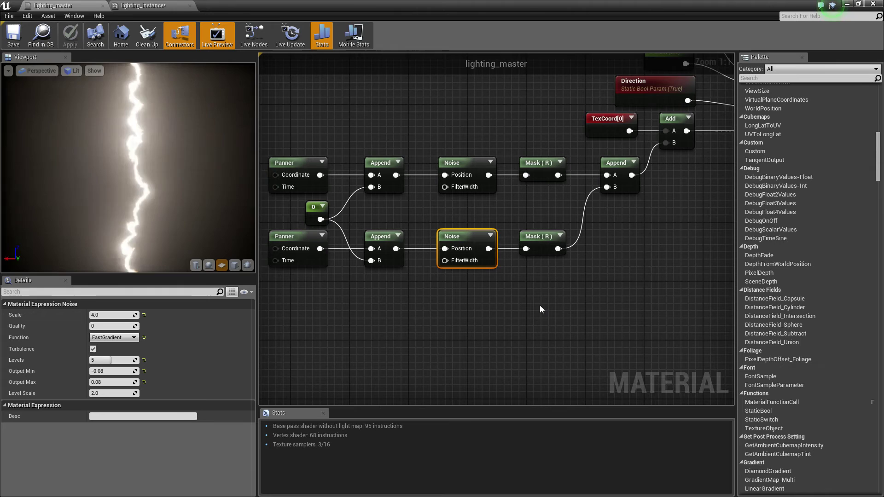
Inspect the Append combining both noise masks, the Add node and TexCoord[0].
right_click_drag(537, 221, 461, 255)
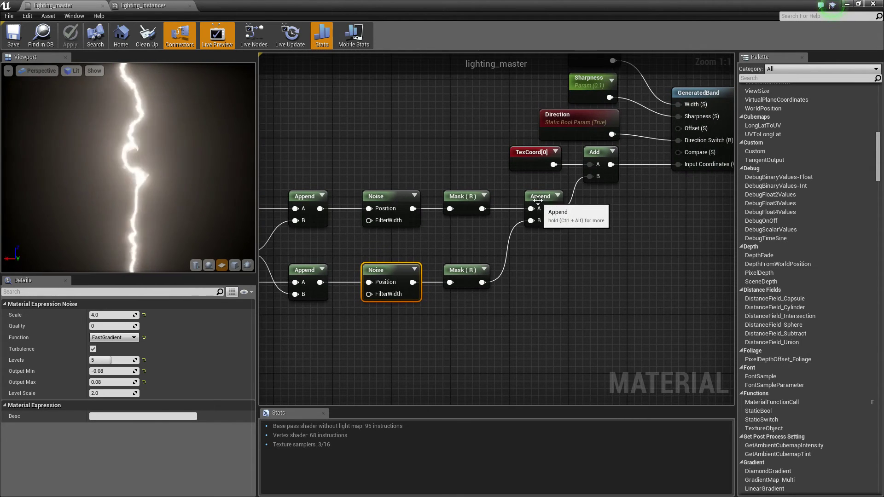
left_click(538, 223)
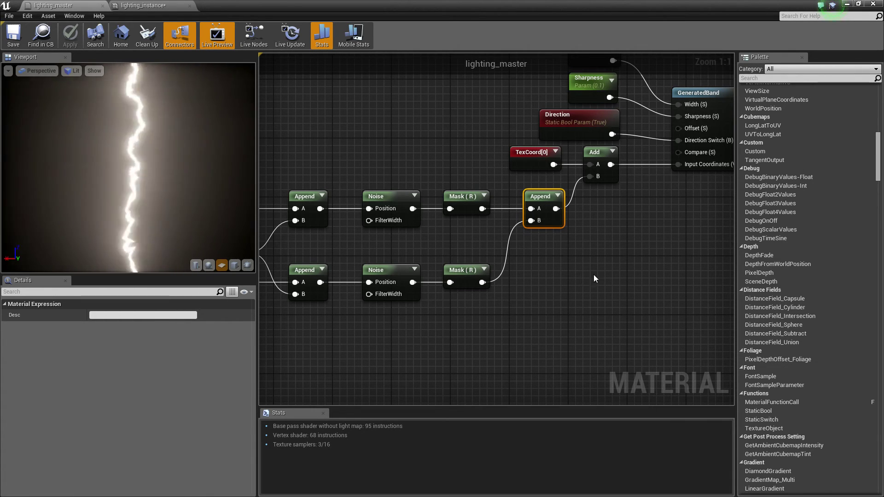
right_click_drag(593, 274, 527, 288)
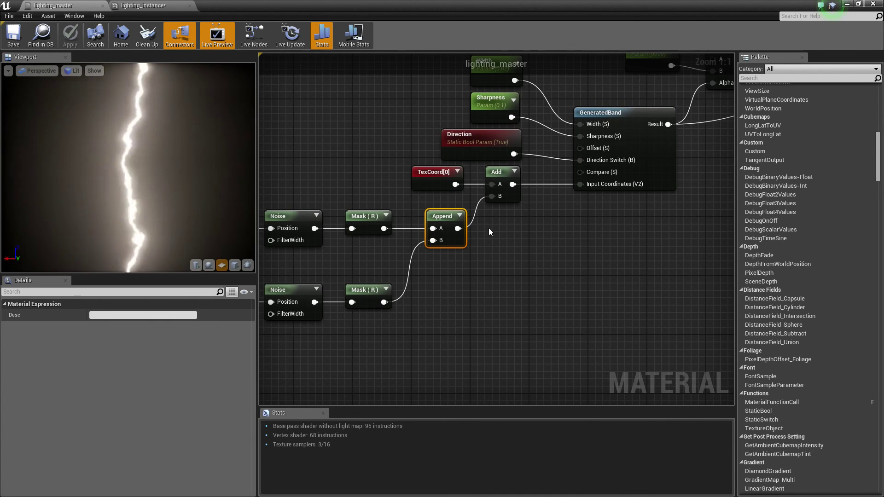
left_click(499, 171)
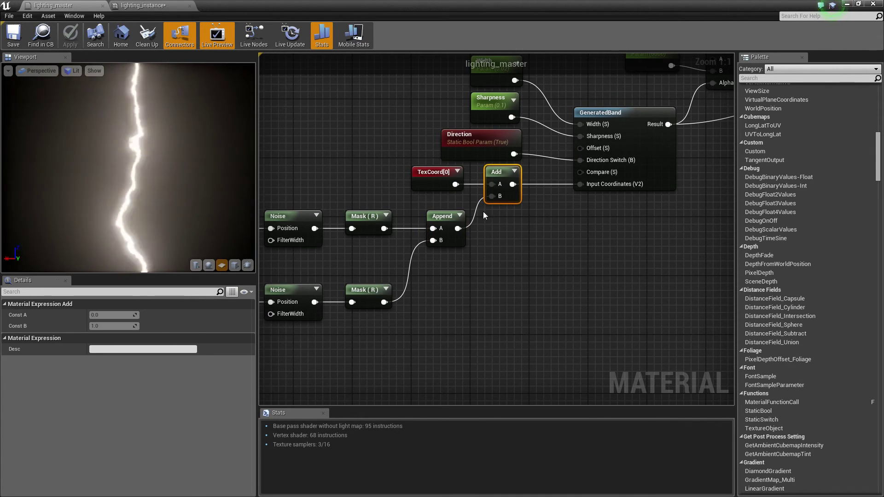
left_click(430, 177)
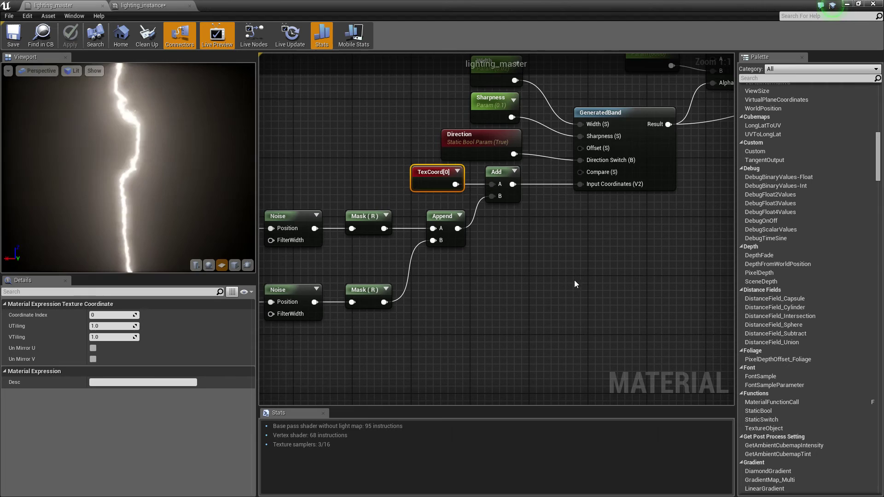
Clear the selection and pan to show Lerp, BlackBody, Color Temp and GeneratedBand.
left_click(558, 269)
right_click_drag(607, 241, 498, 231)
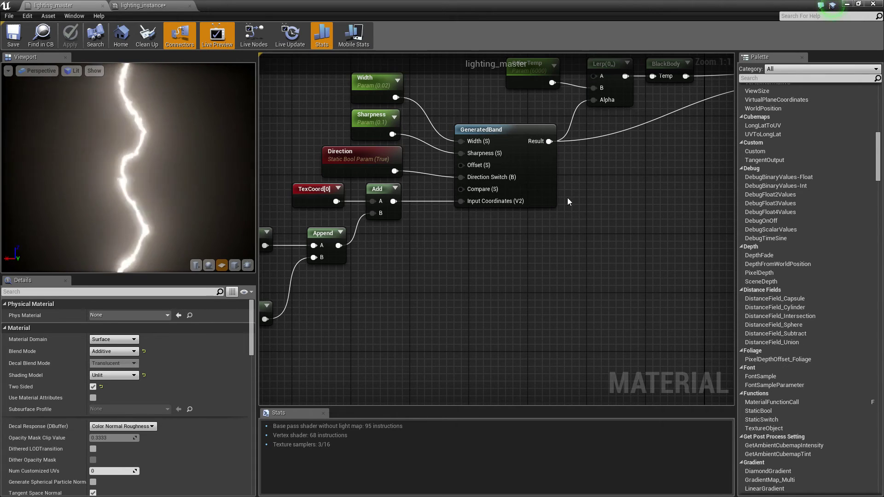
right_click_drag(568, 201, 503, 255)
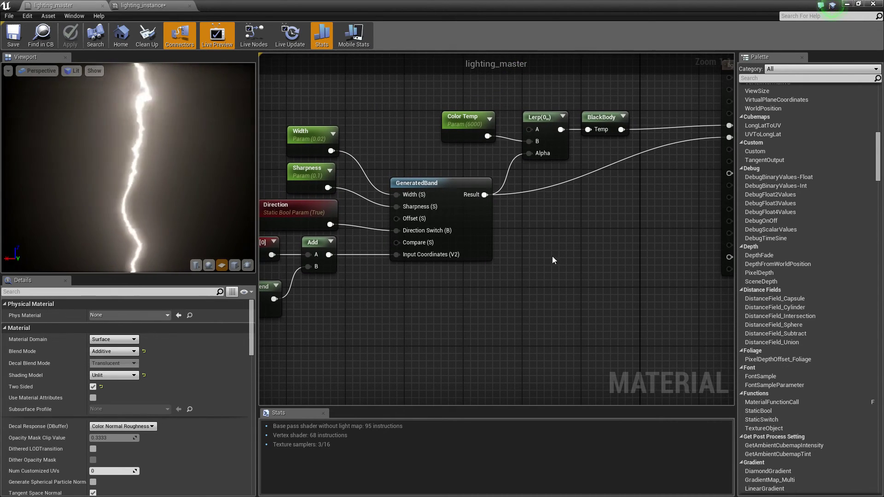
right_click(416, 265)
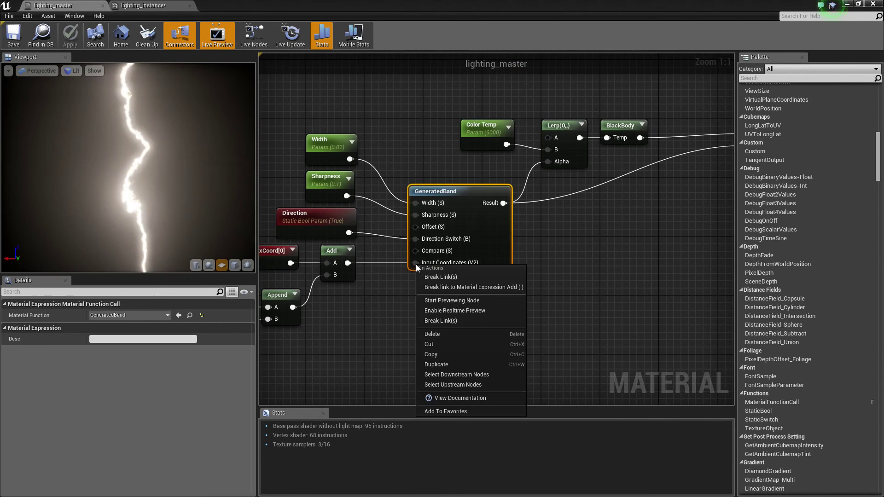
left_click(449, 277)
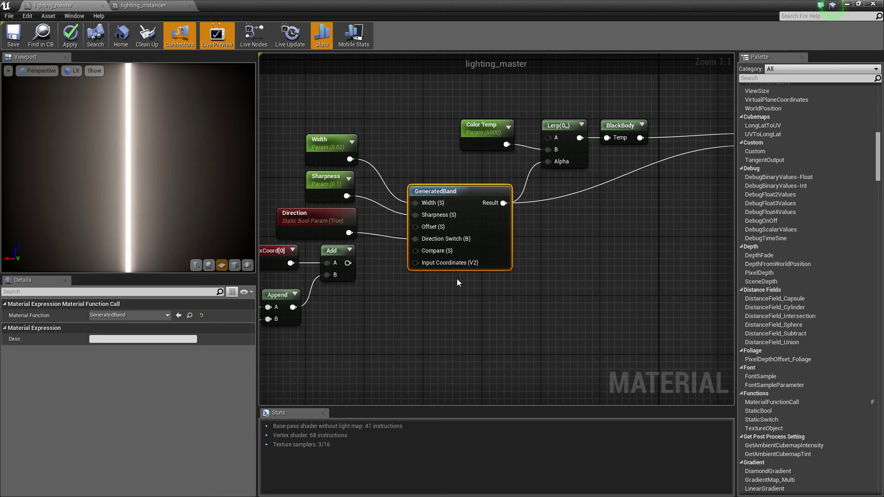
left_click_drag(348, 260, 419, 264)
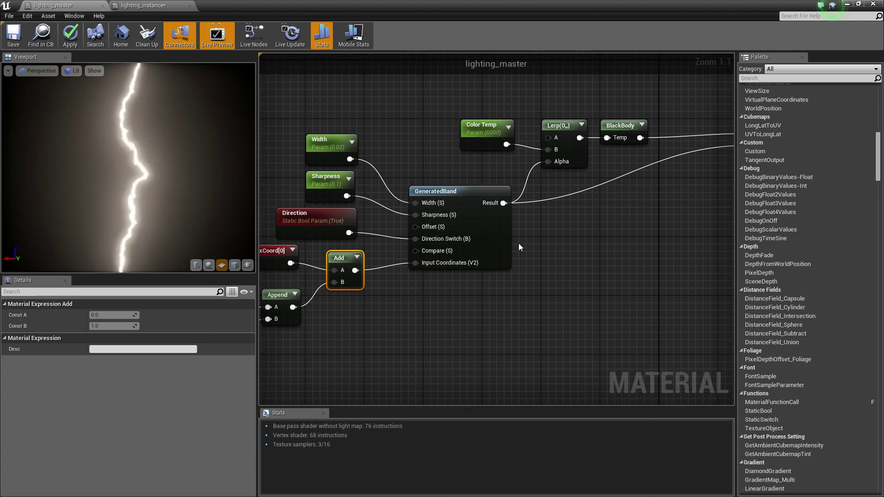
Inspect Lerp, the Color Temp range (6000 on 3000–10000) and BlackBody near the output.
right_click_drag(546, 236, 427, 233)
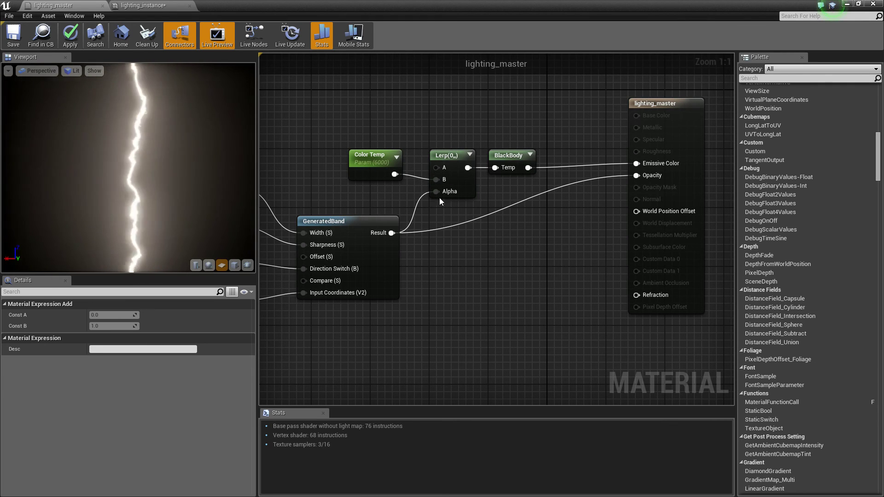
left_click(453, 157)
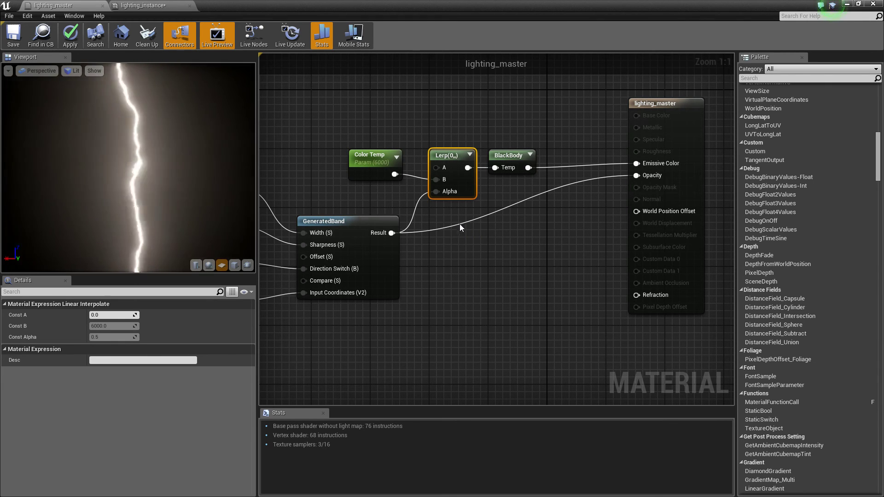
left_click(360, 170)
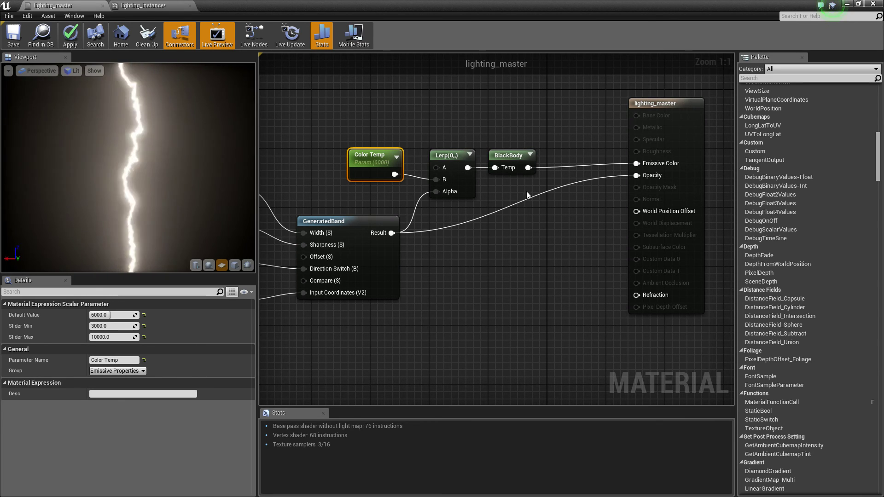
left_click(473, 191)
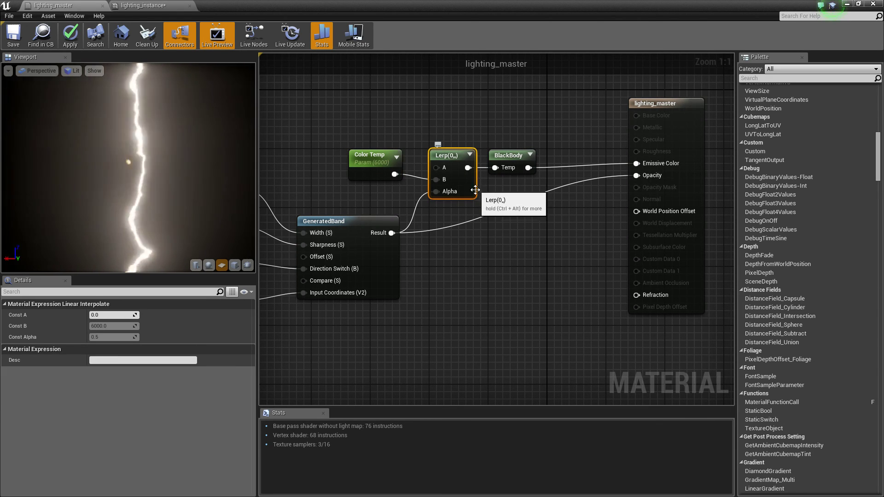
left_click(510, 156)
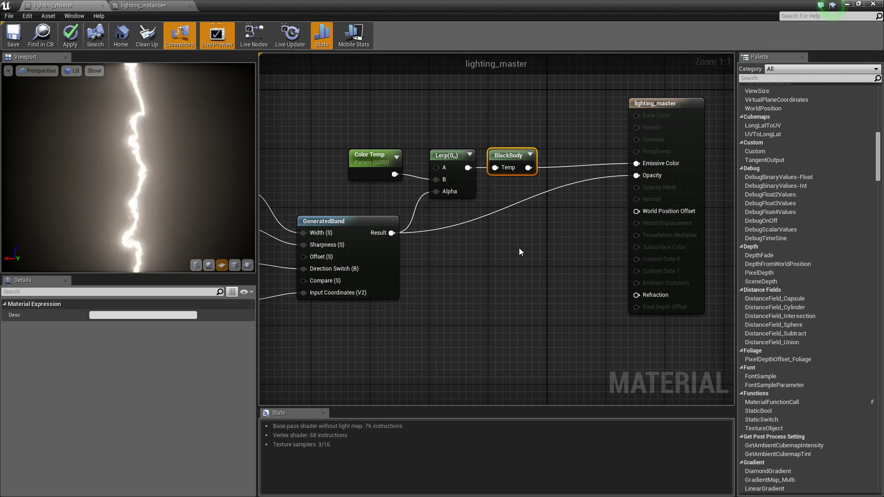
Show the lighting_master output's settings: Surface, Additive, Unlit, two-sided.
left_click(521, 242)
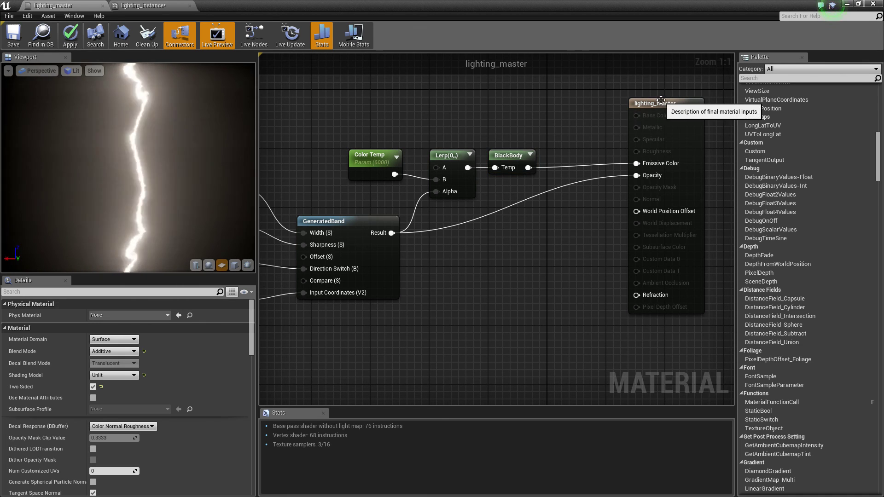
left_click(659, 106)
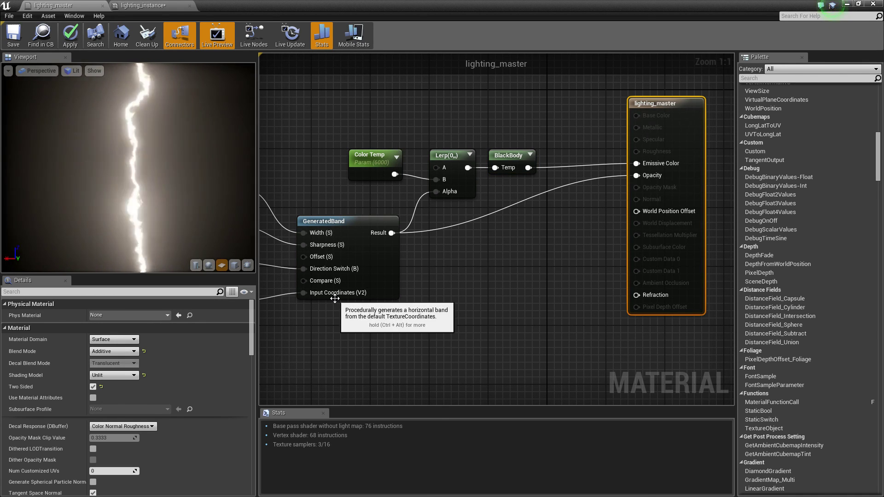